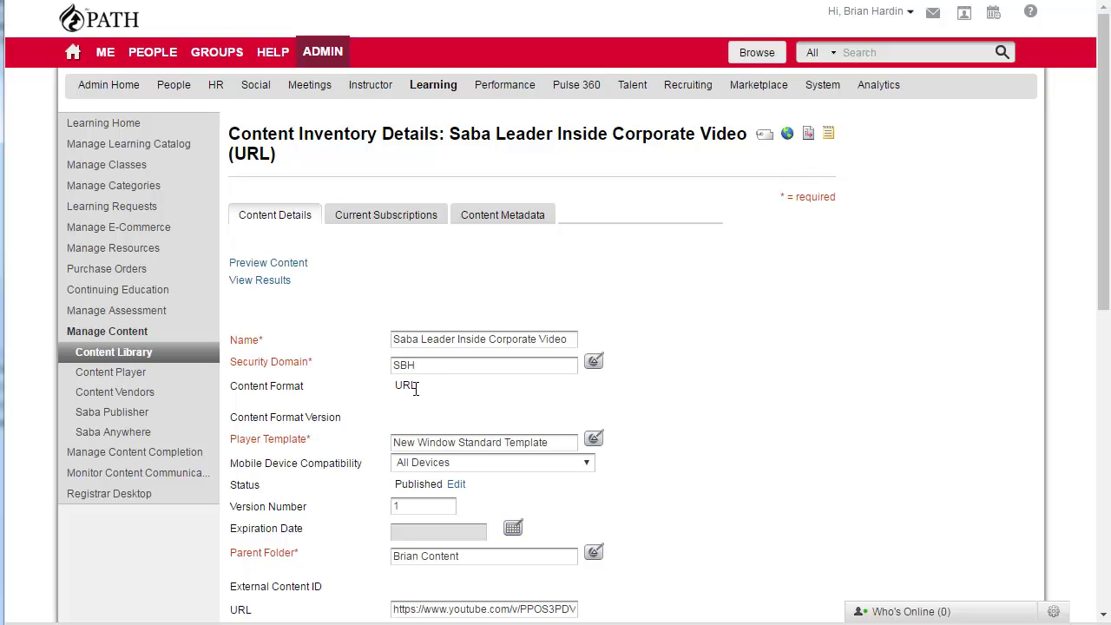
# - Preview the Saba Leader Inside Corporate Video in a popup window, playing it and pausing at 0:07
pyautogui.click(277, 263)
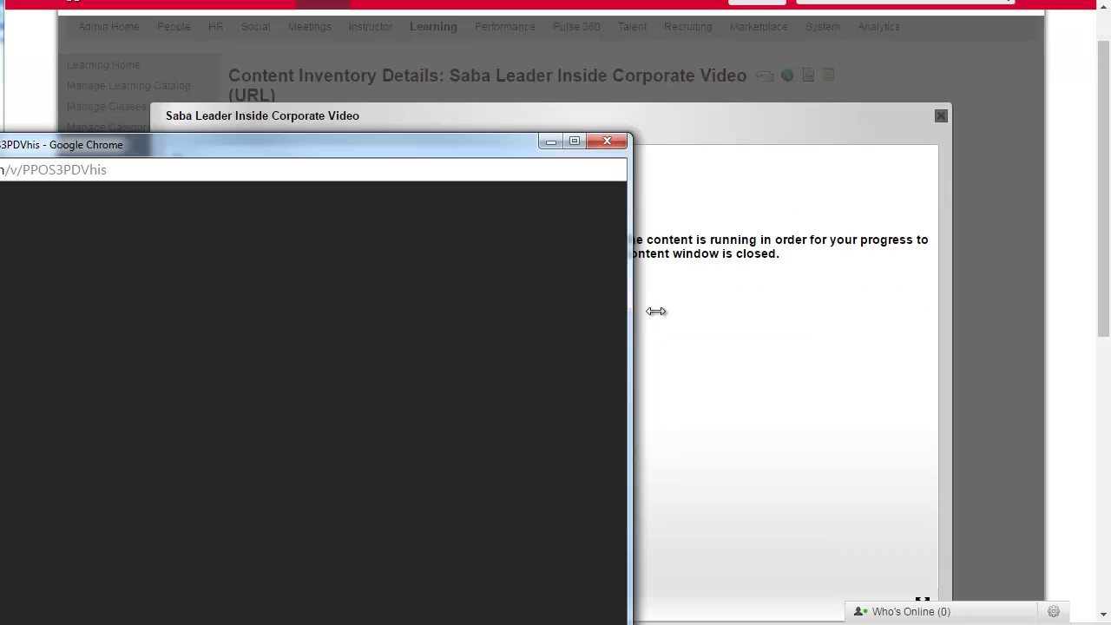
pyautogui.moveTo(513, 151); pyautogui.dragTo(835, 24)
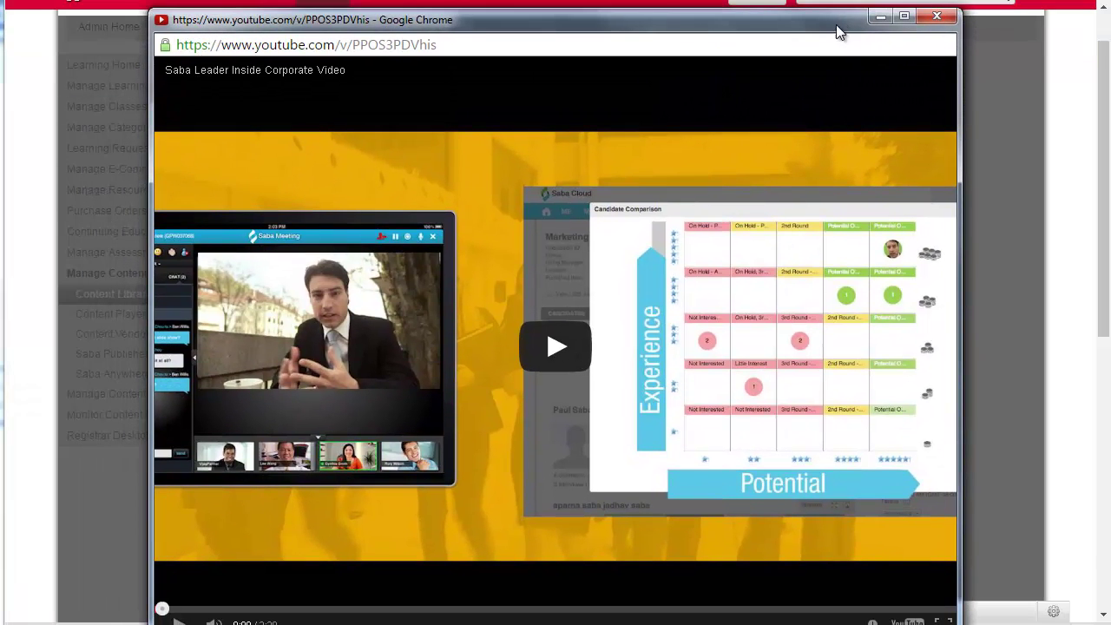
pyautogui.click(558, 350)
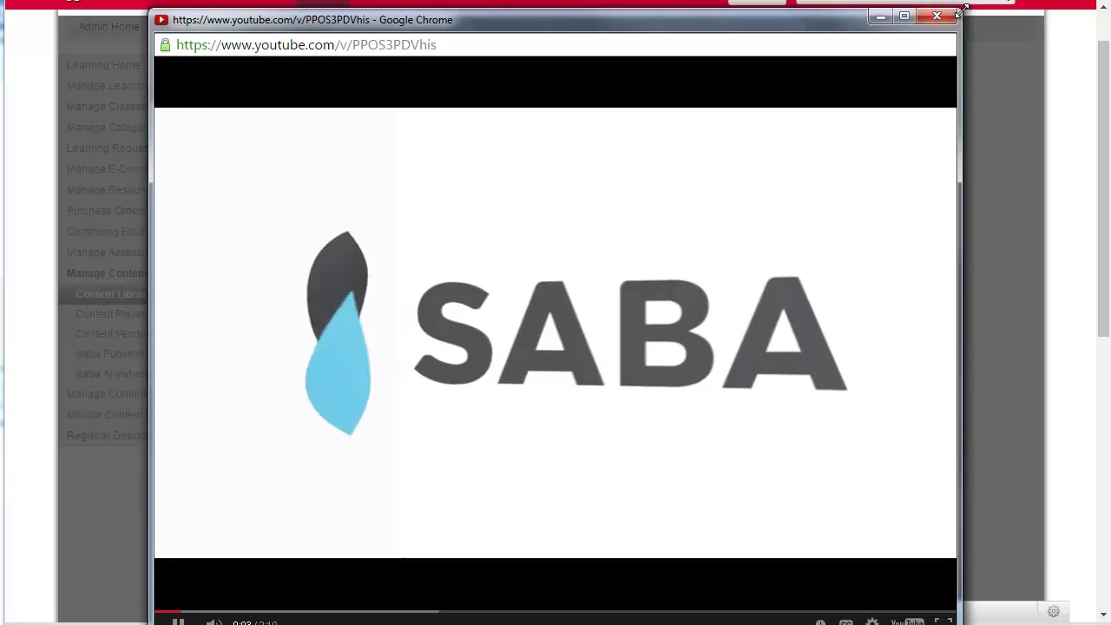
pyautogui.moveTo(961, 11); pyautogui.dragTo(966, 64)
pyautogui.moveTo(850, 82); pyautogui.dragTo(856, 35)
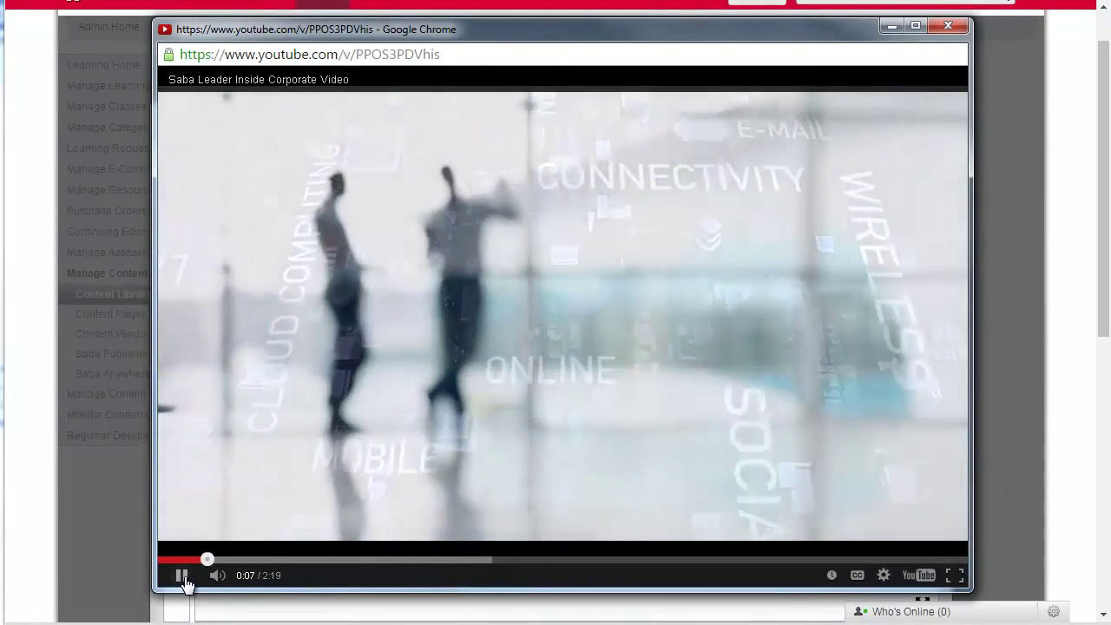
pyautogui.click(182, 576)
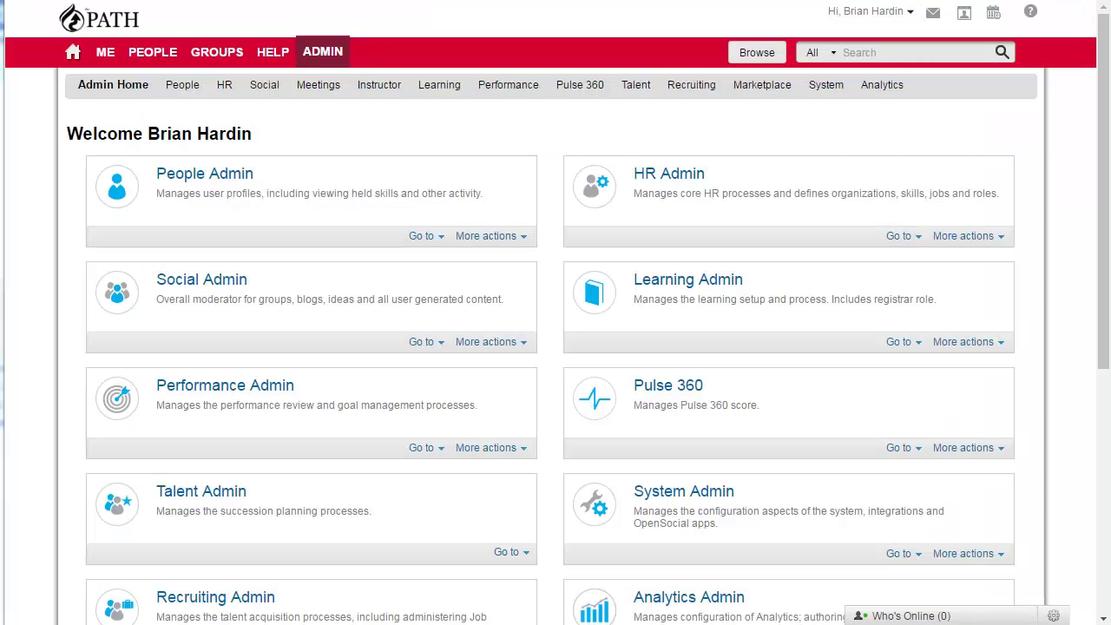
# - Navigate through Learning Admin and Manage Content to the Brian Content folder
pyautogui.click(680, 282)
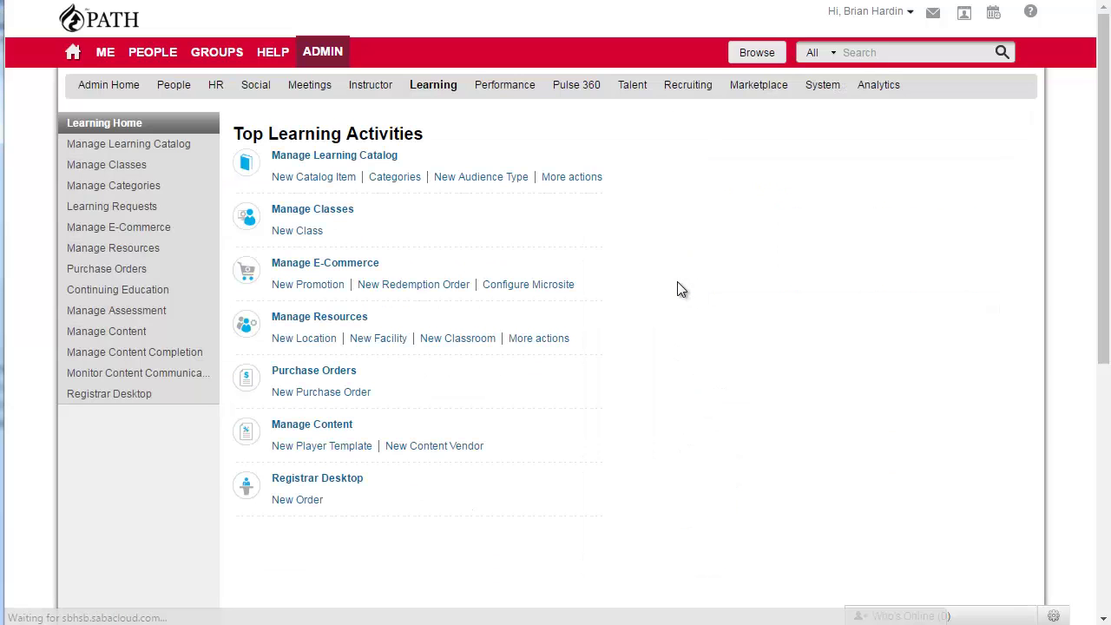
pyautogui.click(108, 332)
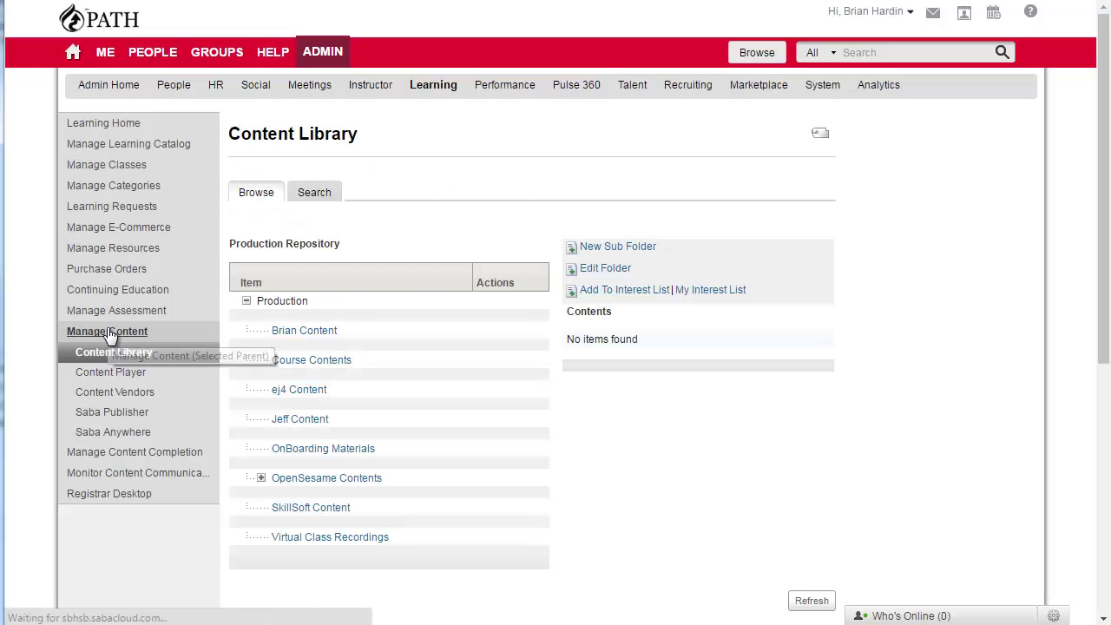
pyautogui.click(322, 331)
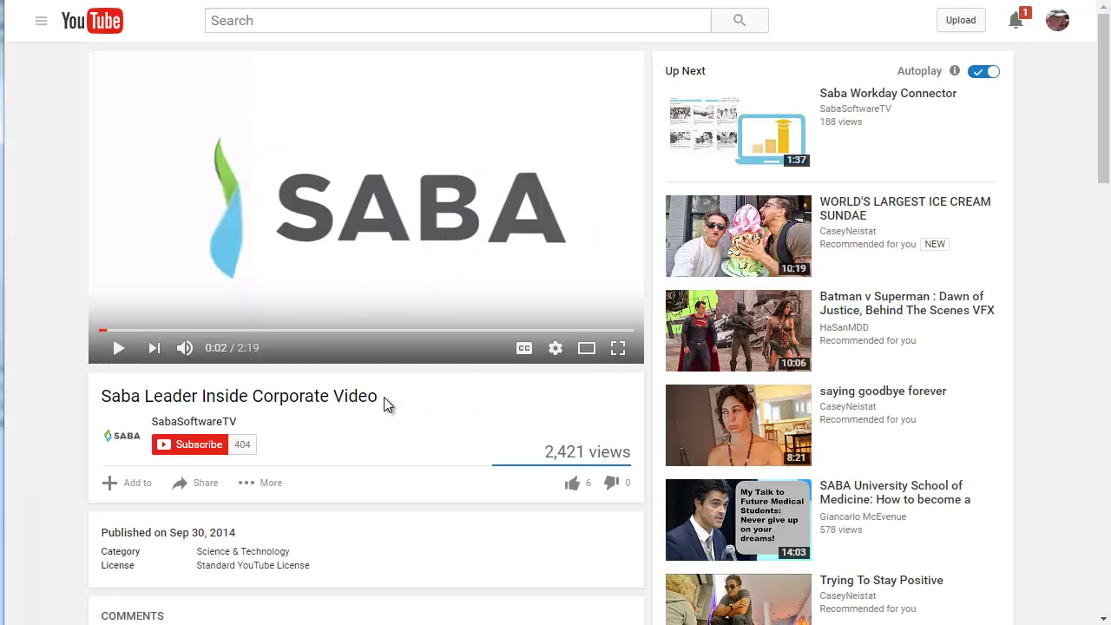
# - Select and copy the YouTube video title 'Saba Leader Inside Corporate Video'
pyautogui.moveTo(379, 394); pyautogui.dragTo(93, 393)
pyautogui.hotkey('ctrl', 'c')
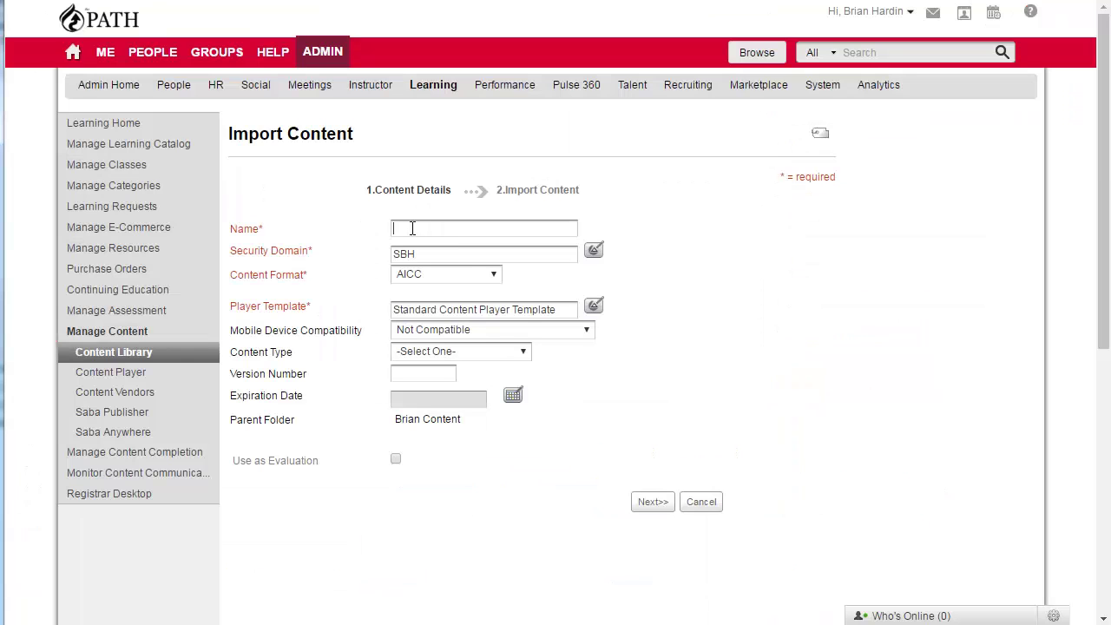
# - Paste 'Saba Leader Inside Corporate Video' into the Name field
pyautogui.click(412, 228)
pyautogui.rightClick(412, 228)
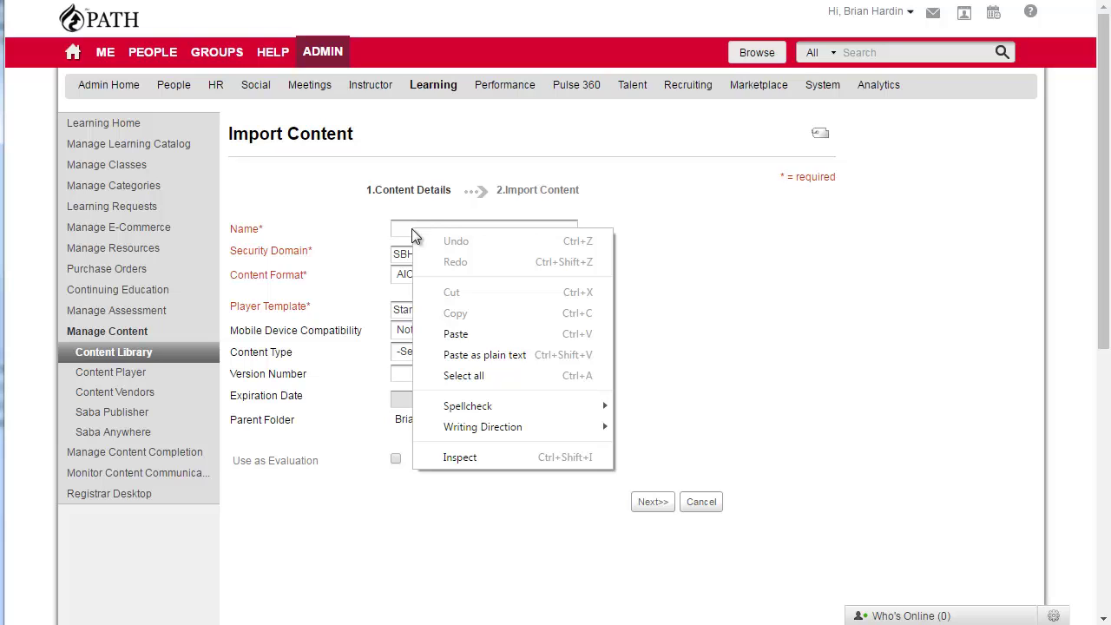
pyautogui.click(464, 334)
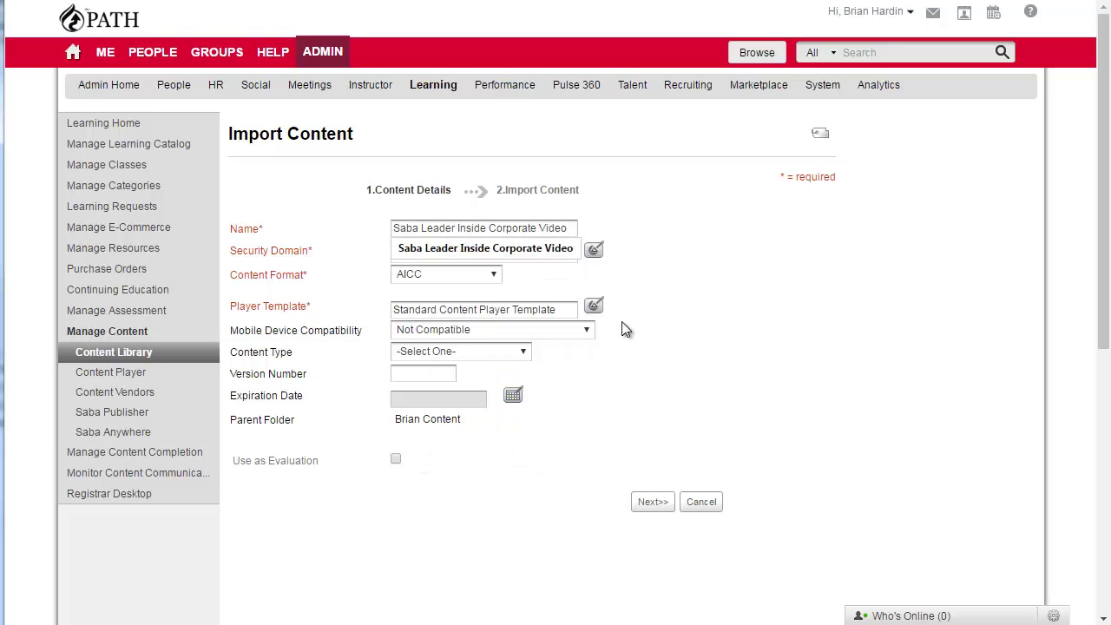
pyautogui.click(546, 249)
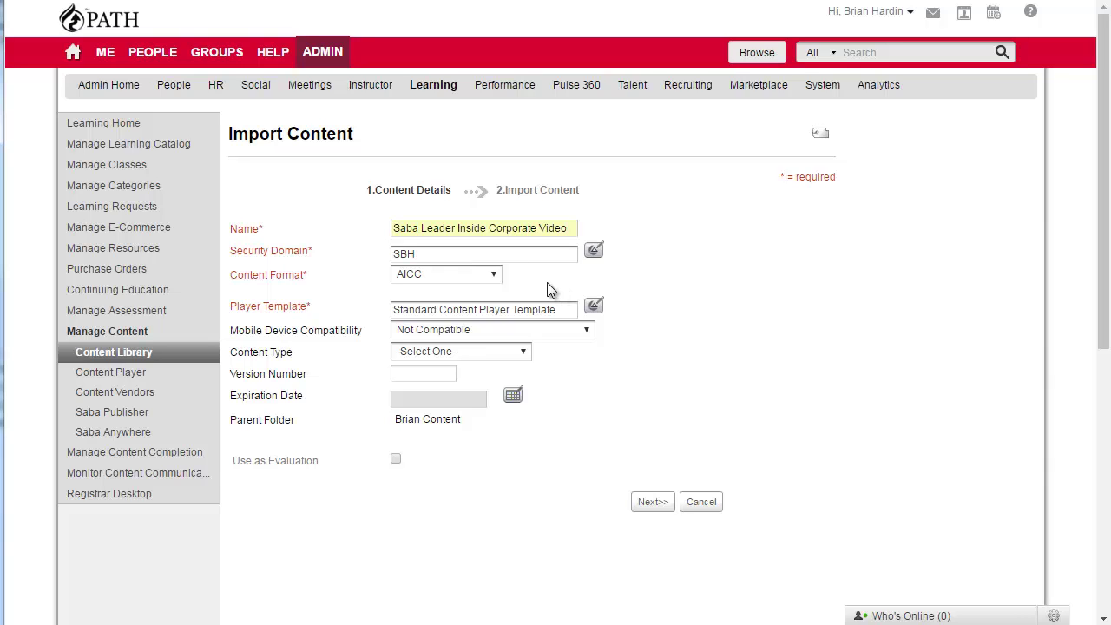
# - Set the content format to URL and bring up the player template chooser
pyautogui.click(494, 276)
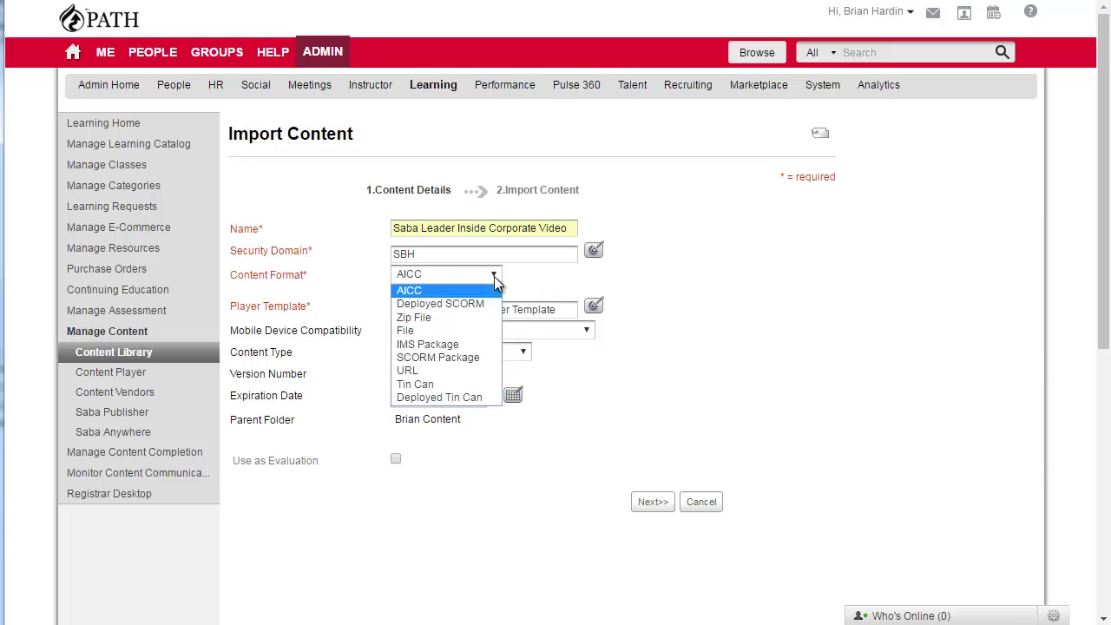
pyautogui.click(428, 371)
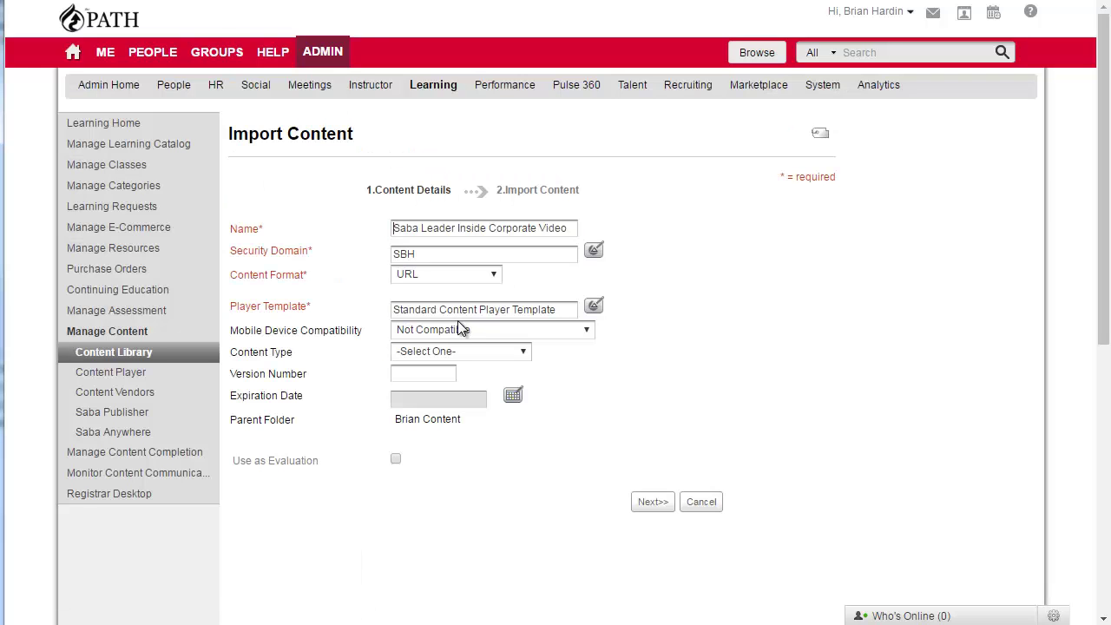
pyautogui.click(593, 305)
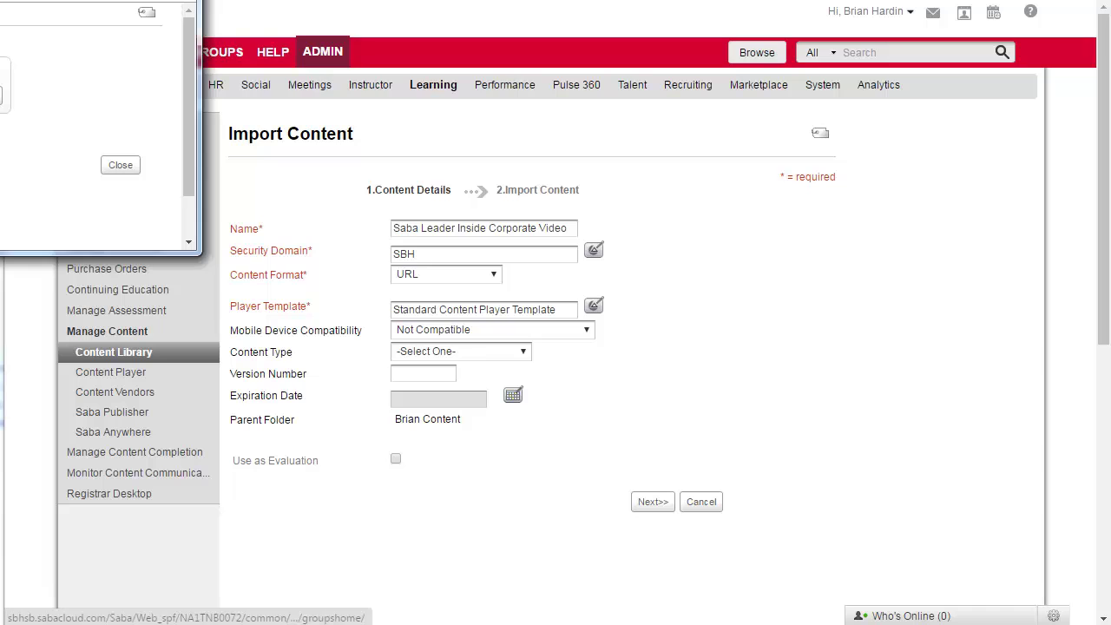
# - Choose the New Window Standard Template as the player template
pyautogui.click(425, 214)
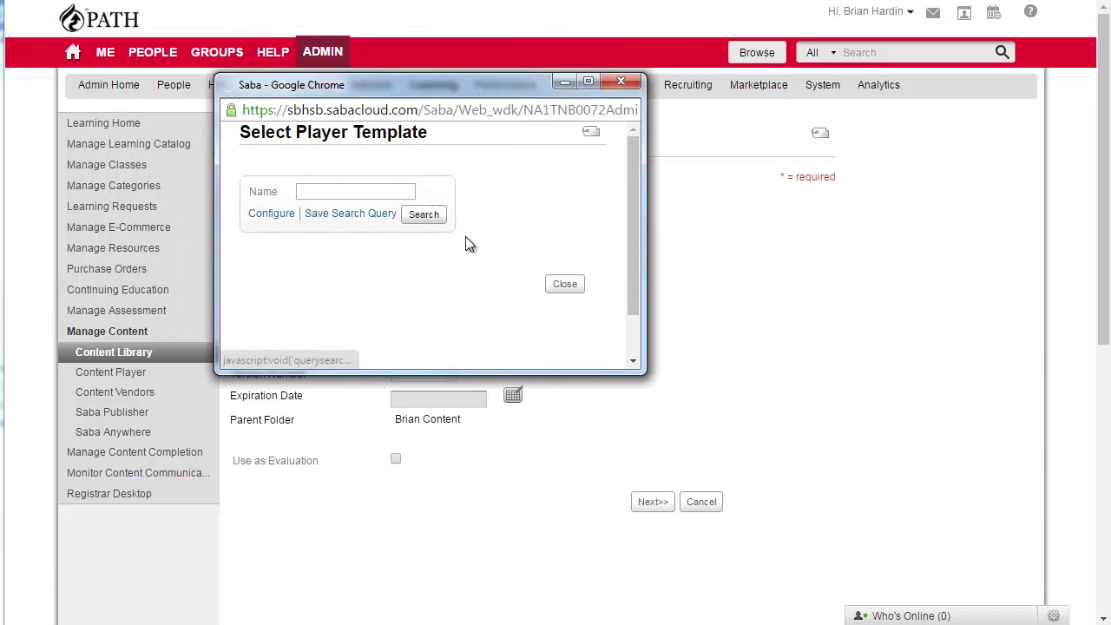
pyautogui.moveTo(643, 371); pyautogui.dragTo(824, 616)
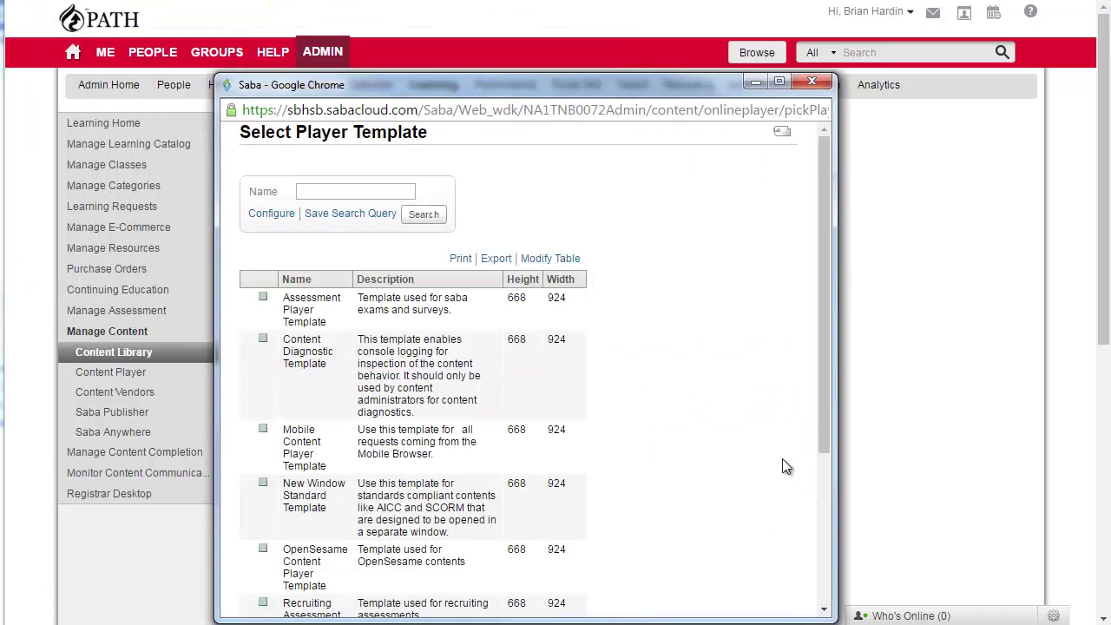
pyautogui.moveTo(824, 381); pyautogui.dragTo(830, 468)
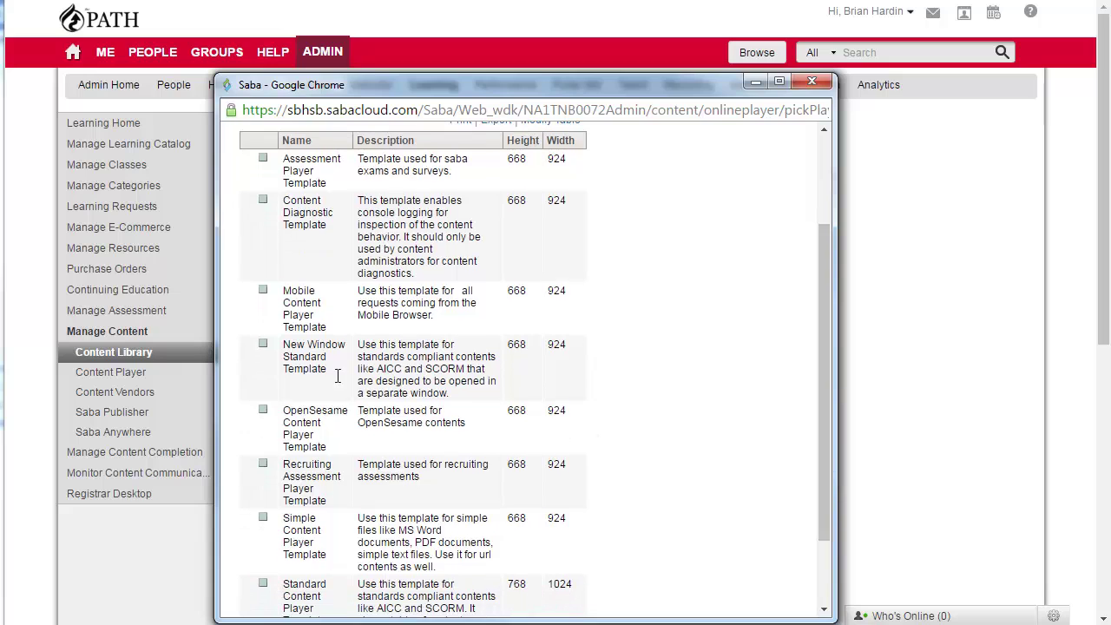
pyautogui.click(265, 345)
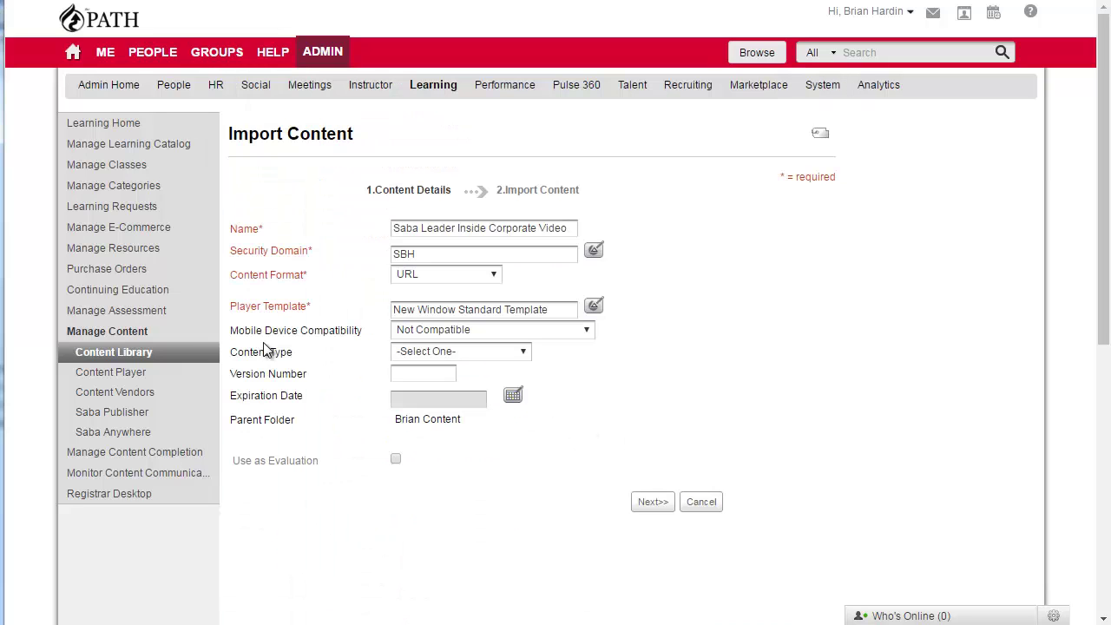
# - Make the content compatible with all devices, with type Video and version 1, then continue to import
pyautogui.click(584, 330)
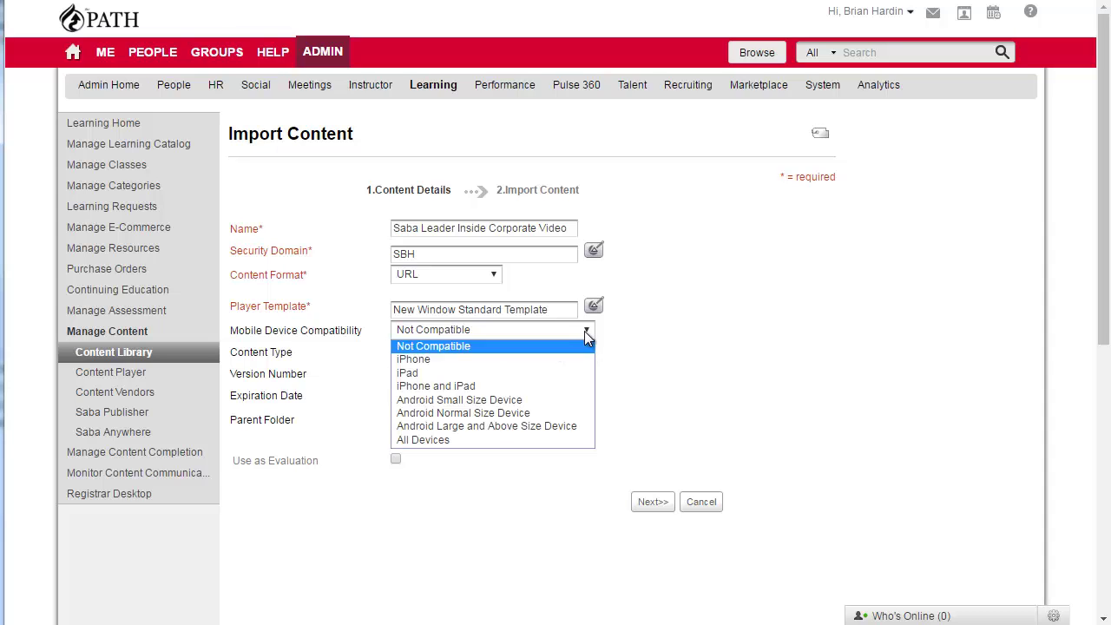
pyautogui.click(430, 439)
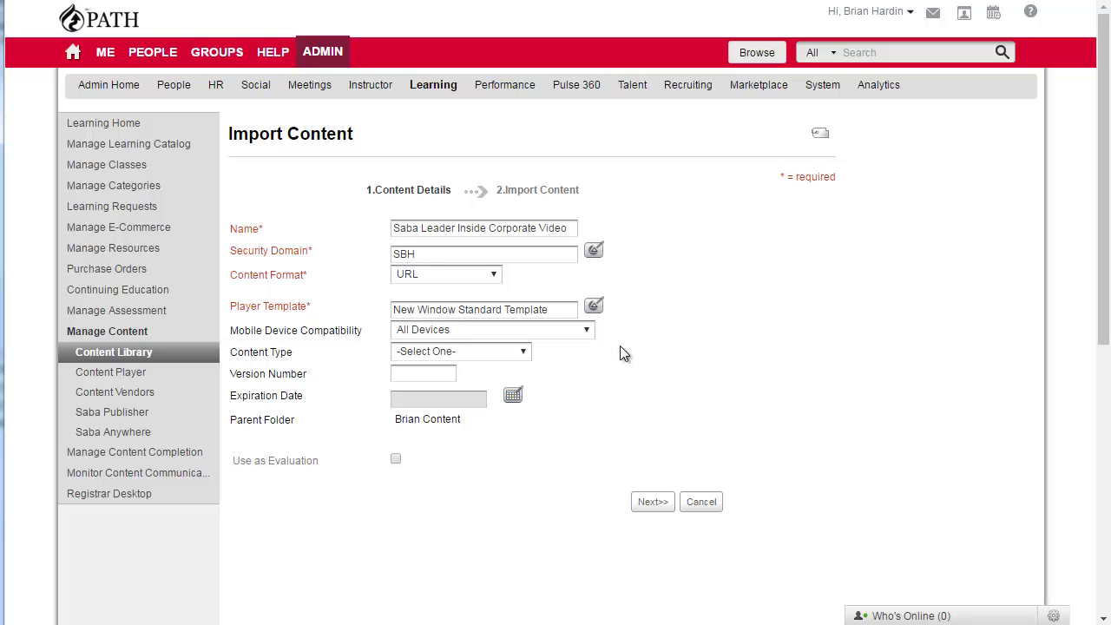
pyautogui.click(523, 353)
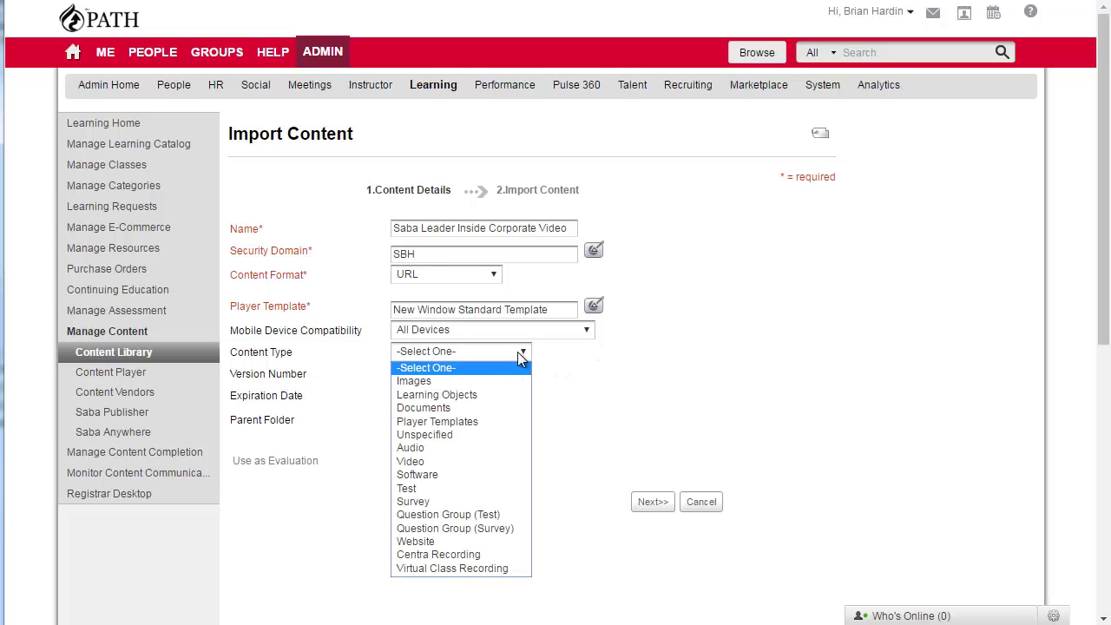
pyautogui.click(439, 462)
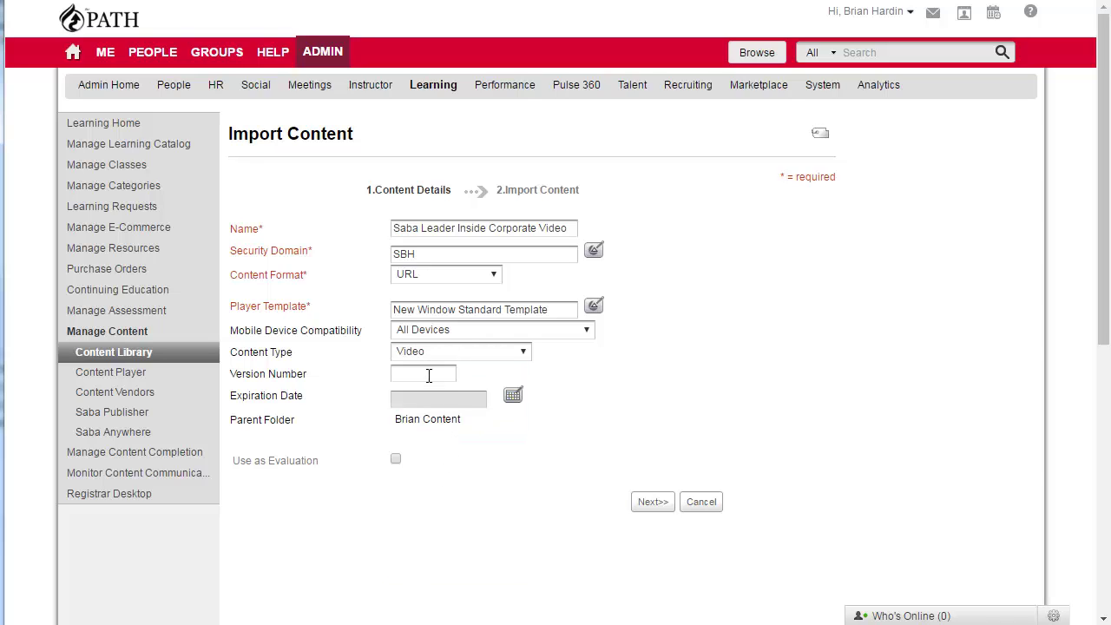
pyautogui.write('1')
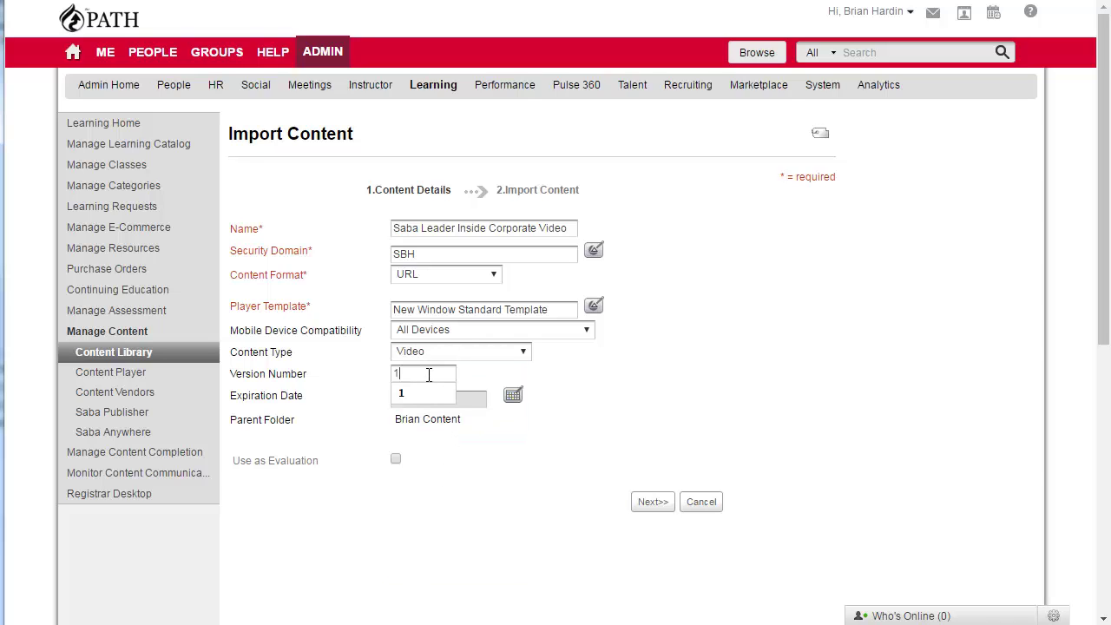
pyautogui.click(416, 394)
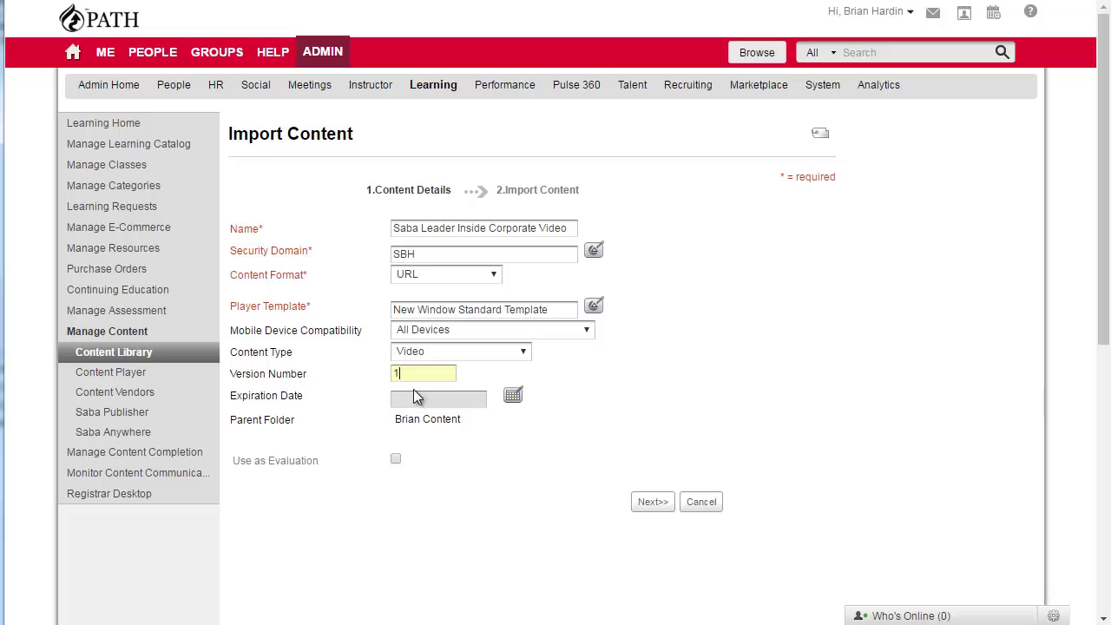
pyautogui.click(655, 504)
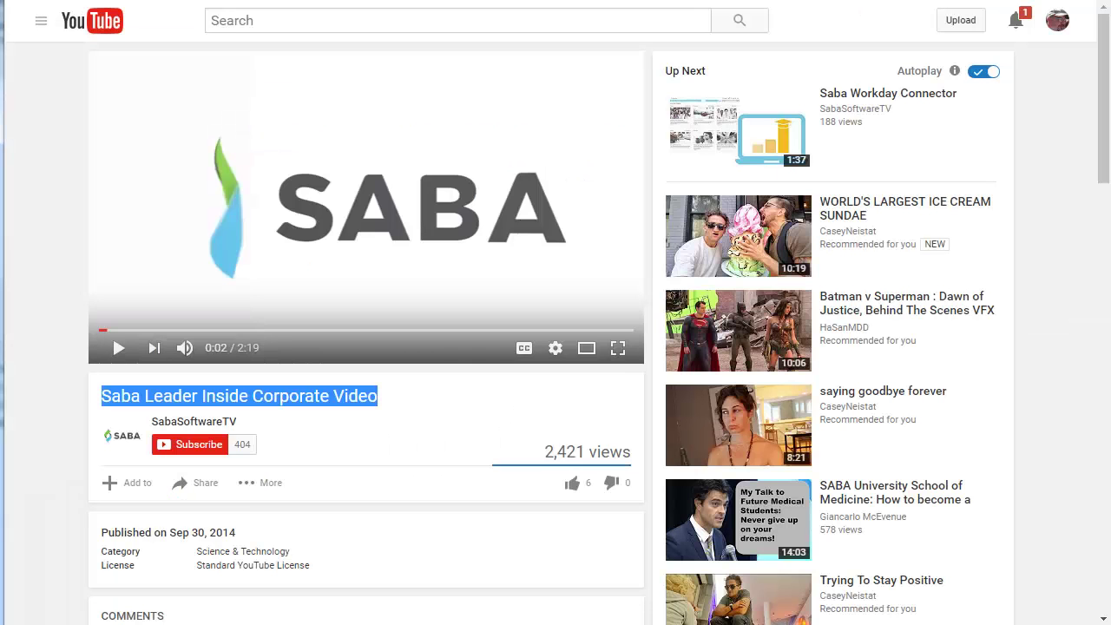
pyautogui.press('F11')
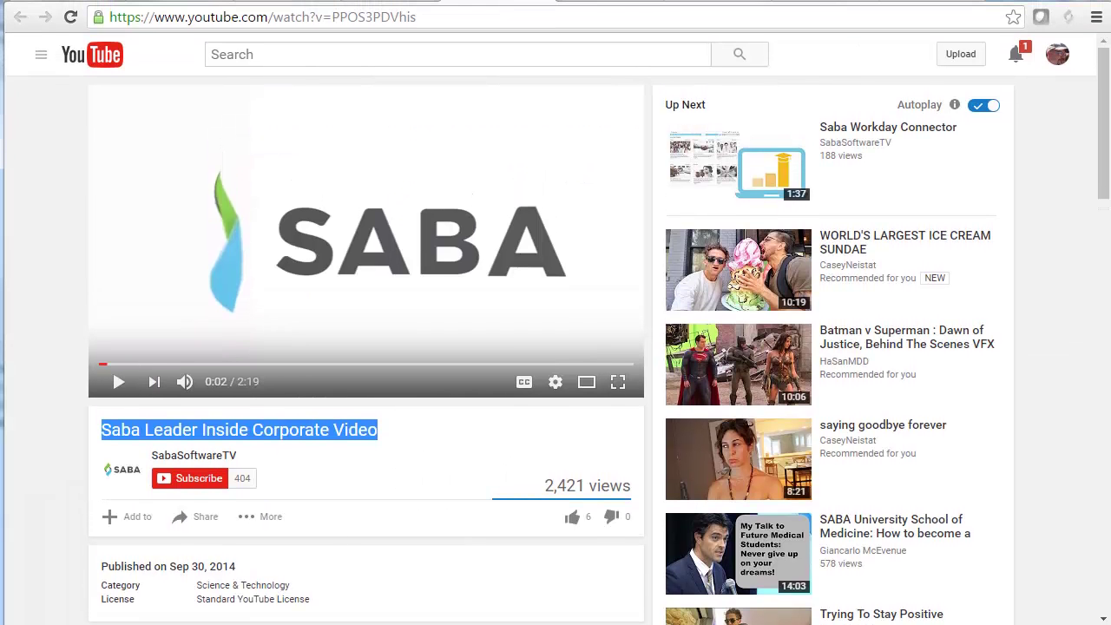
pyautogui.moveTo(422, 18); pyautogui.dragTo(106, 17)
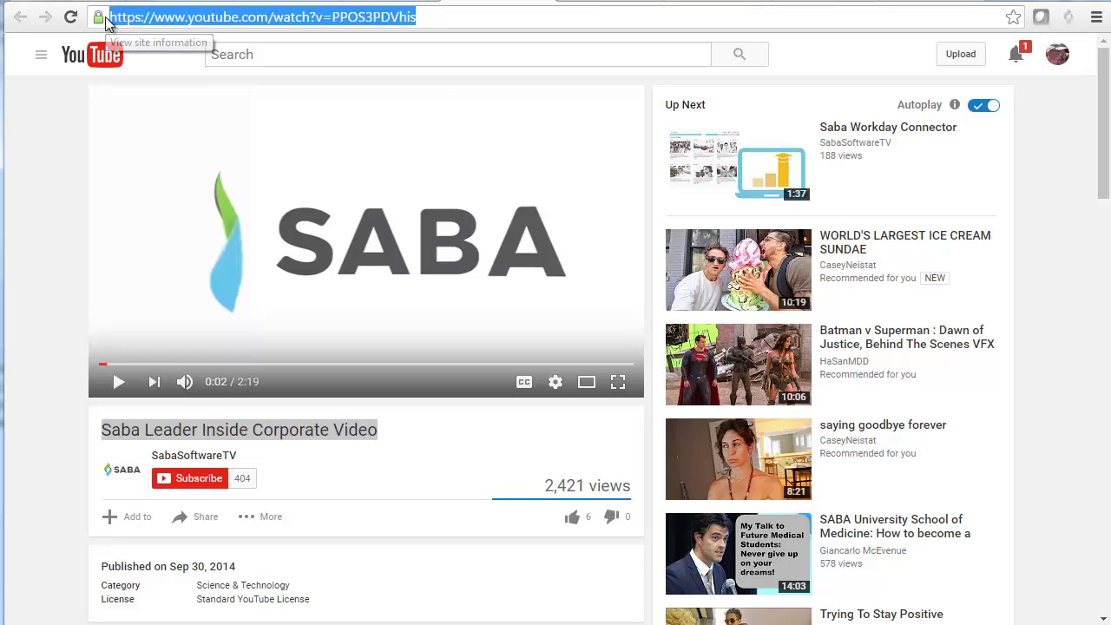
pyautogui.rightClick(216, 18)
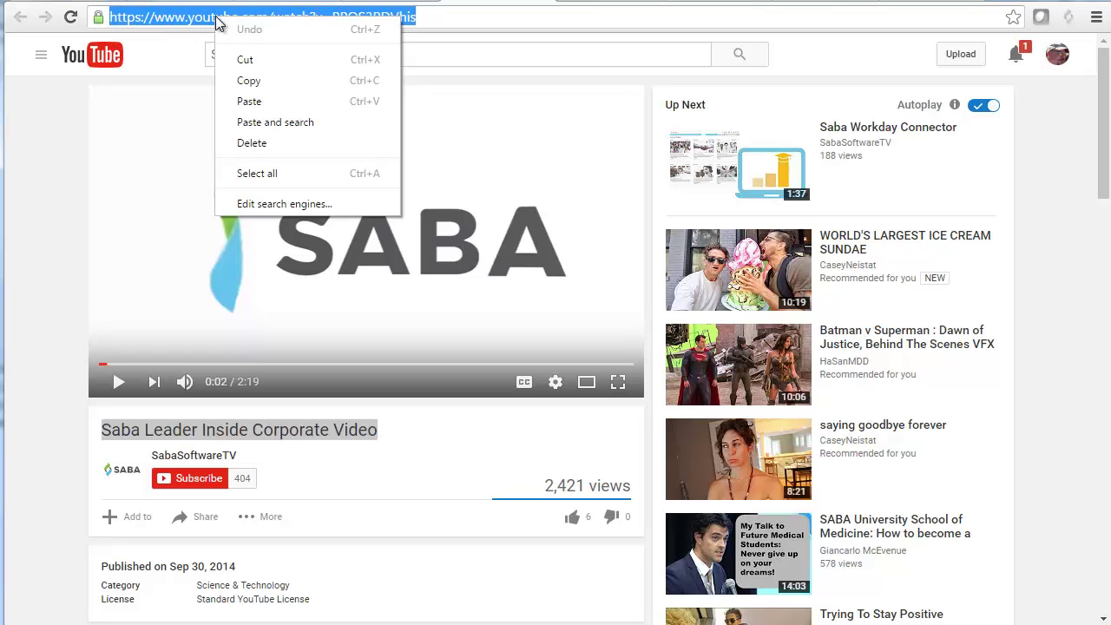
pyautogui.click(252, 79)
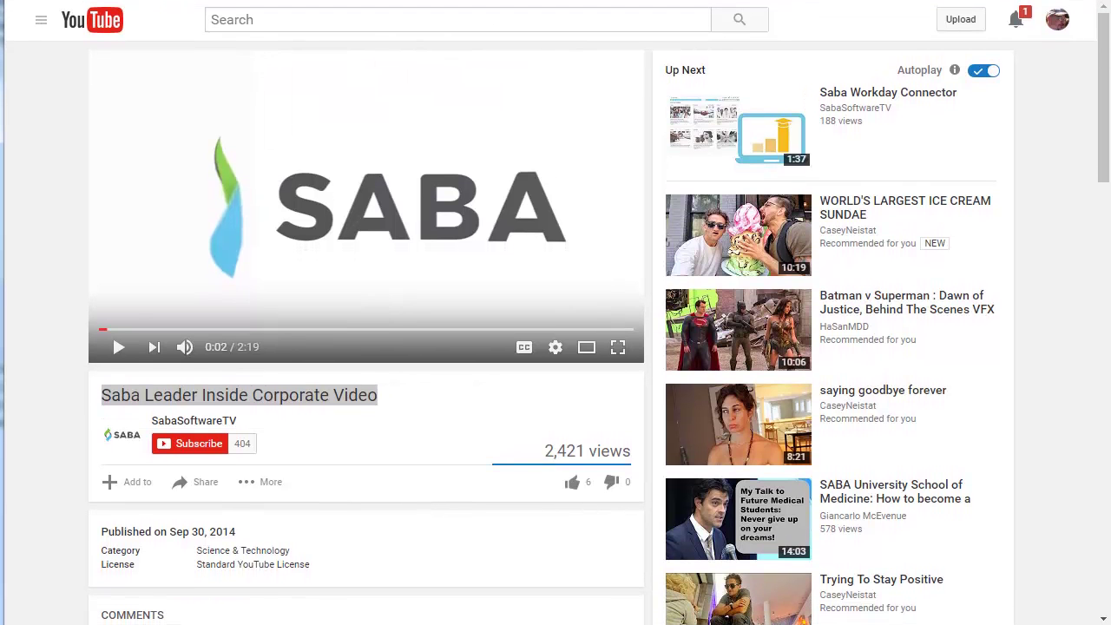
pyautogui.hotkey('ctrl', 'Tab')
pyautogui.moveTo(419, 227); pyautogui.dragTo(383, 232)
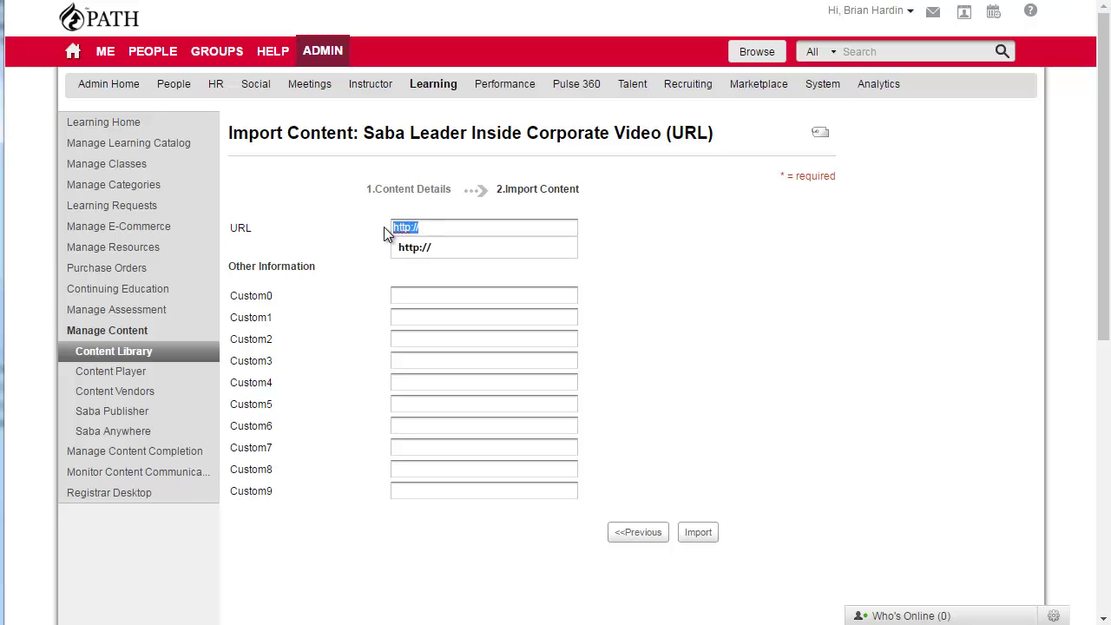
pyautogui.rightClick(409, 228)
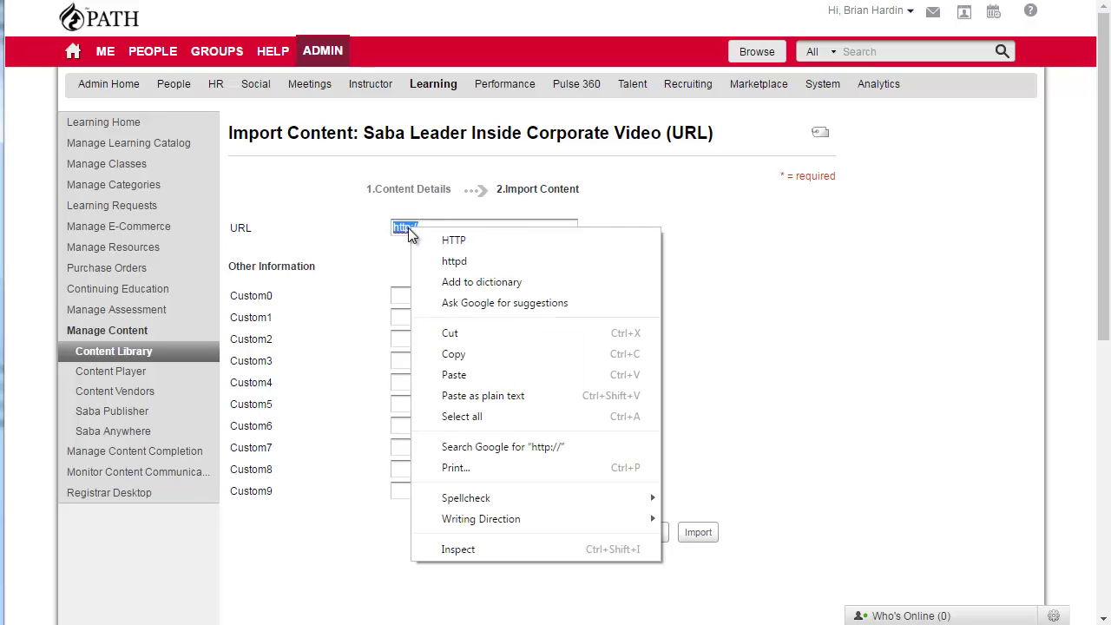
pyautogui.click(455, 375)
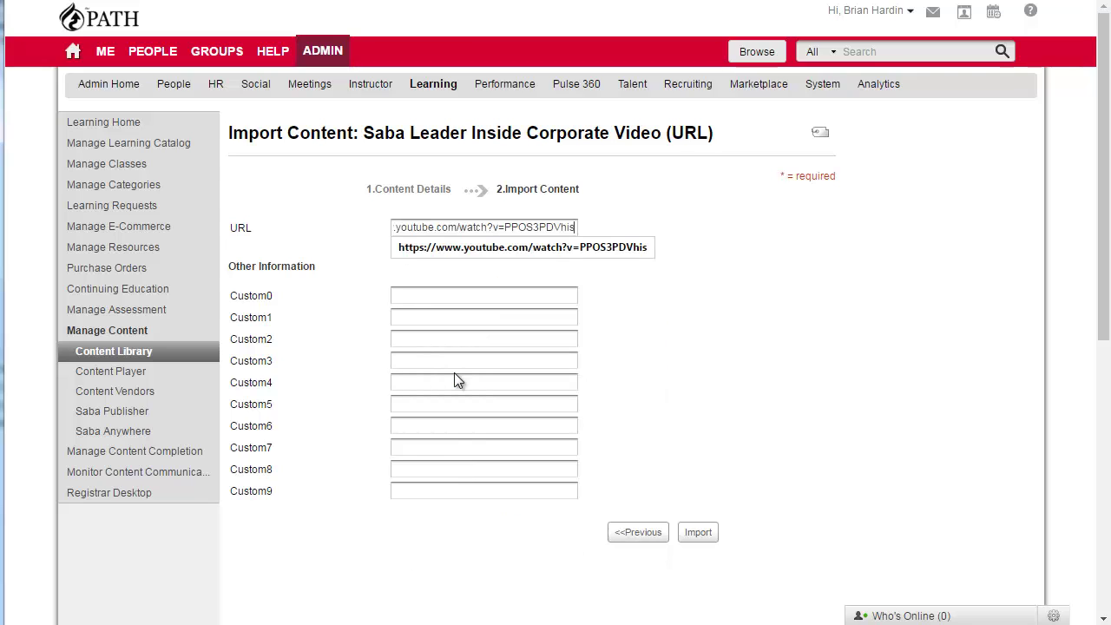
pyautogui.click(673, 316)
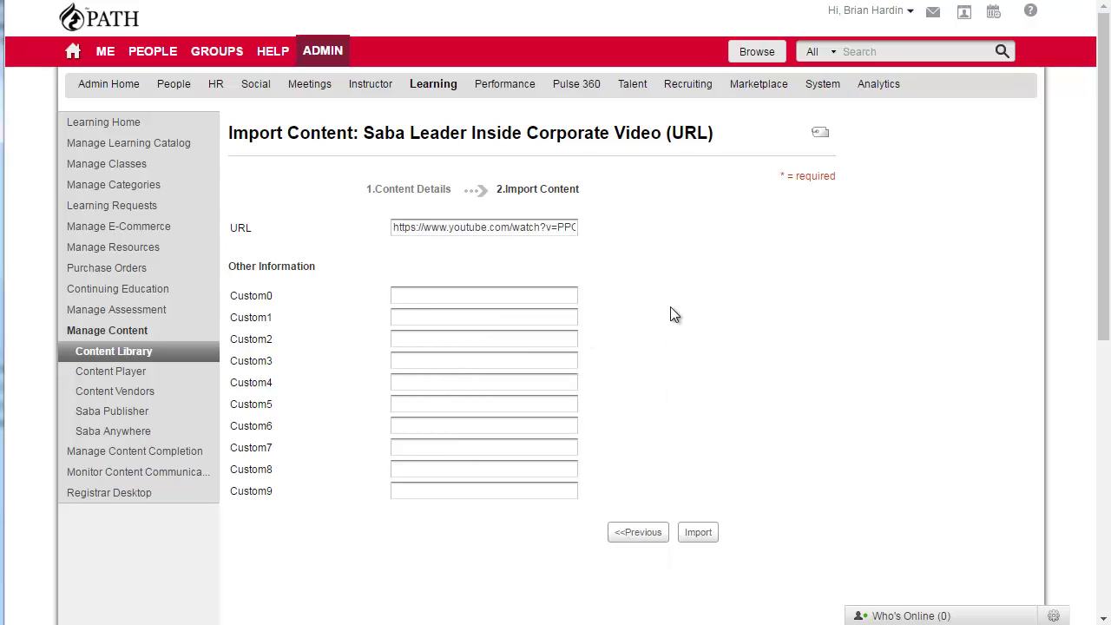
pyautogui.click(705, 532)
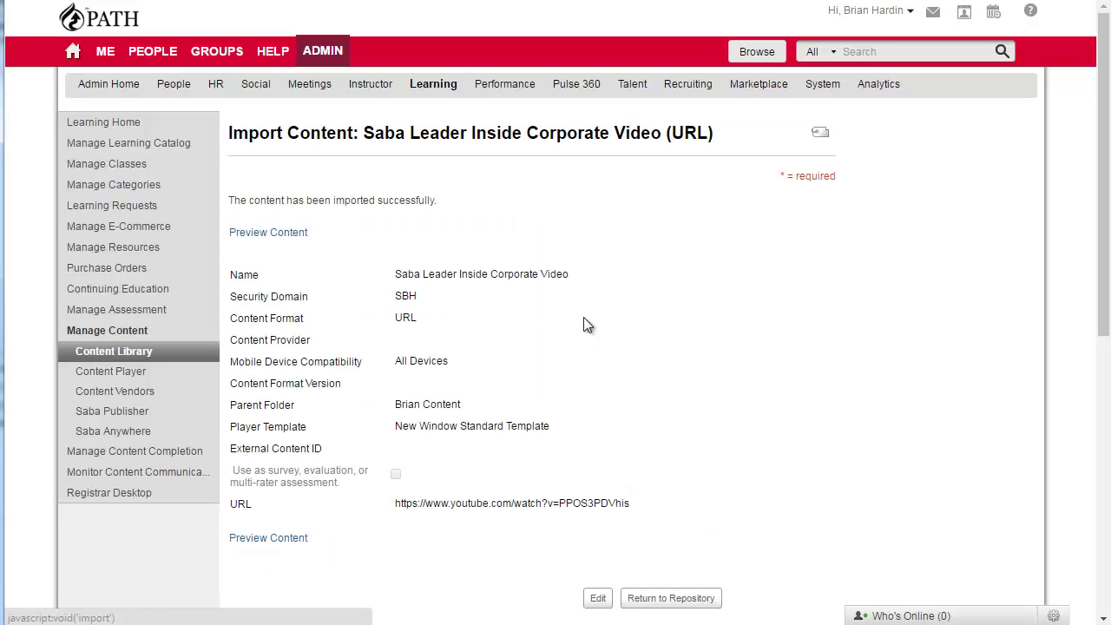
# - Preview the imported video in its popup, pause playback, and close the popup
pyautogui.click(286, 242)
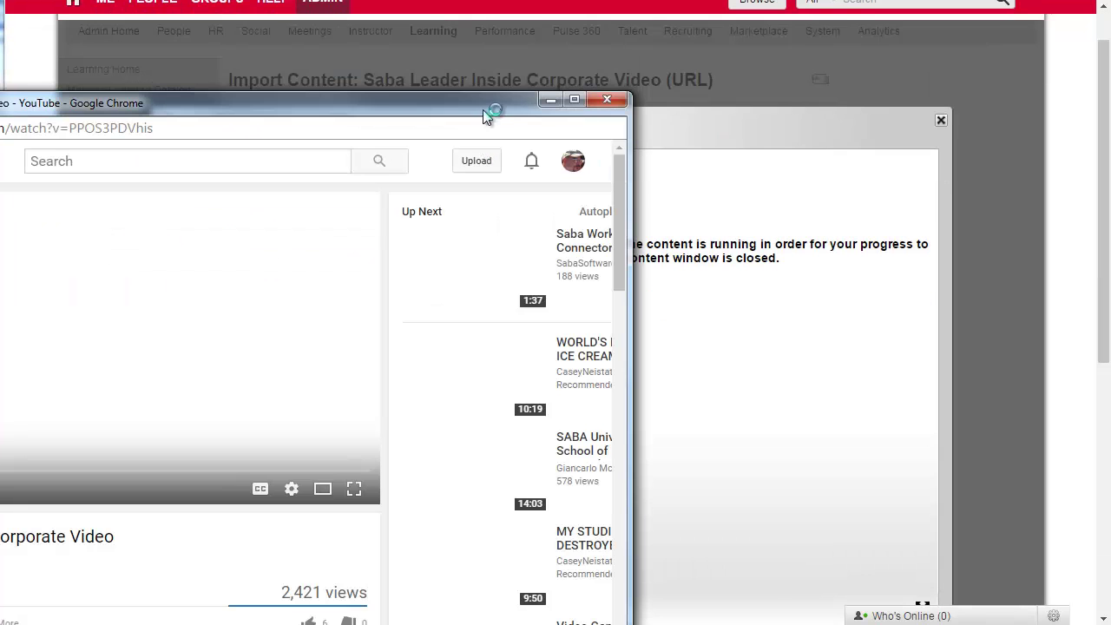
pyautogui.moveTo(491, 105); pyautogui.dragTo(817, 6)
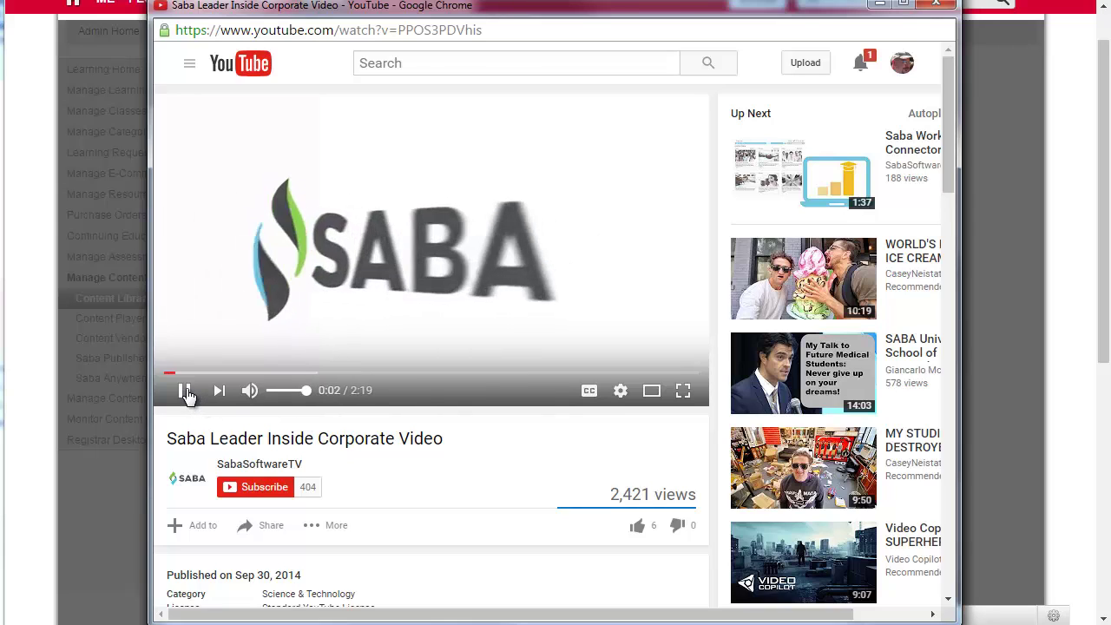
pyautogui.click(186, 393)
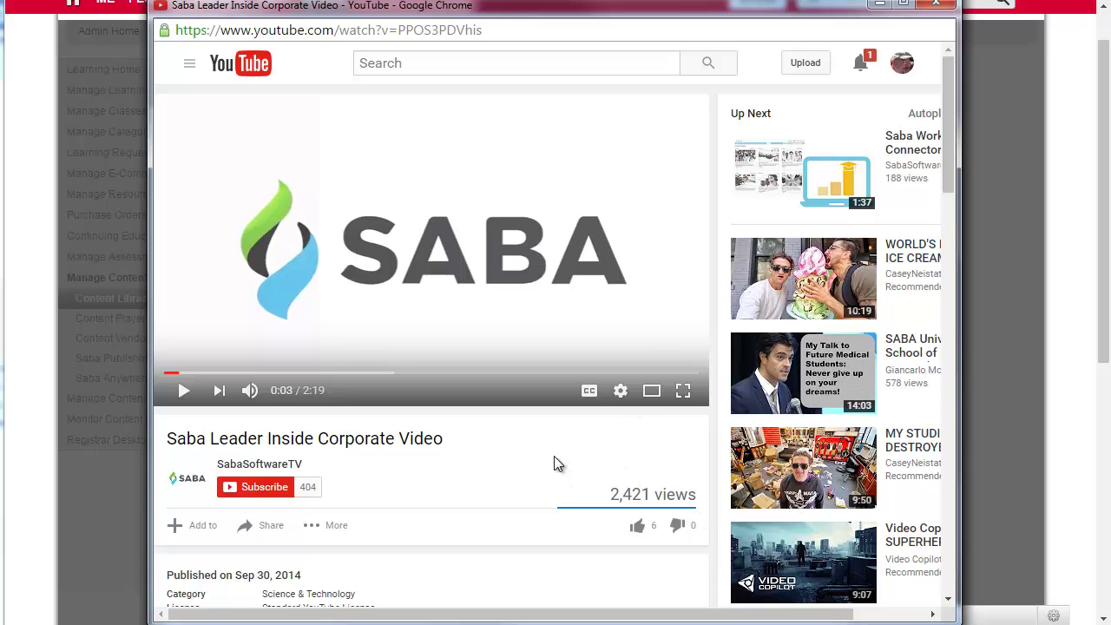
pyautogui.click(944, 6)
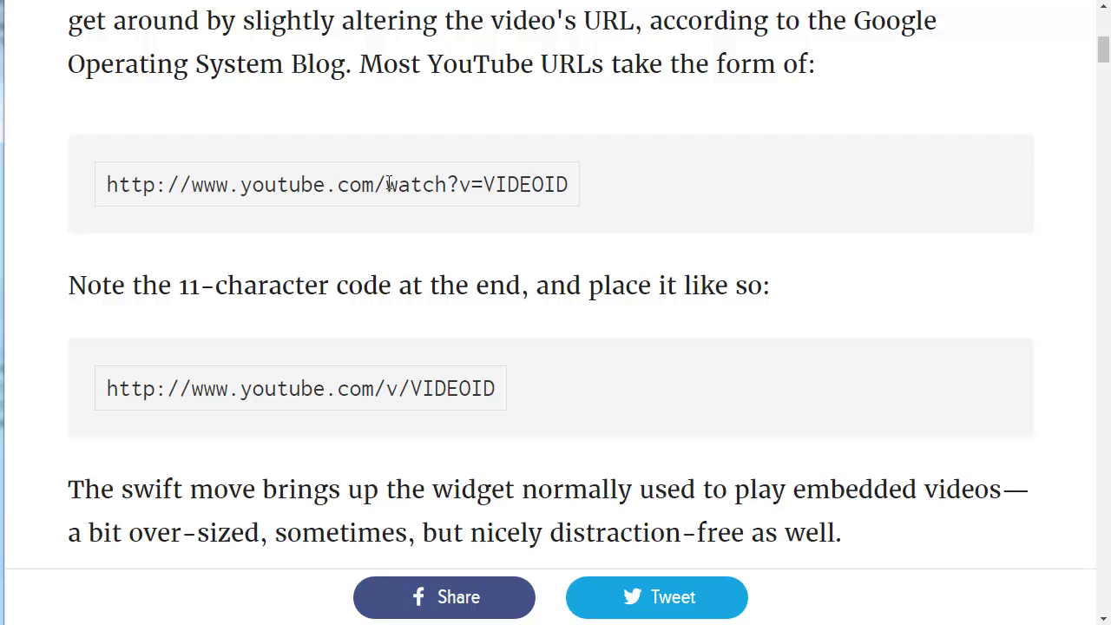
pyautogui.moveTo(387, 184); pyautogui.dragTo(483, 180)
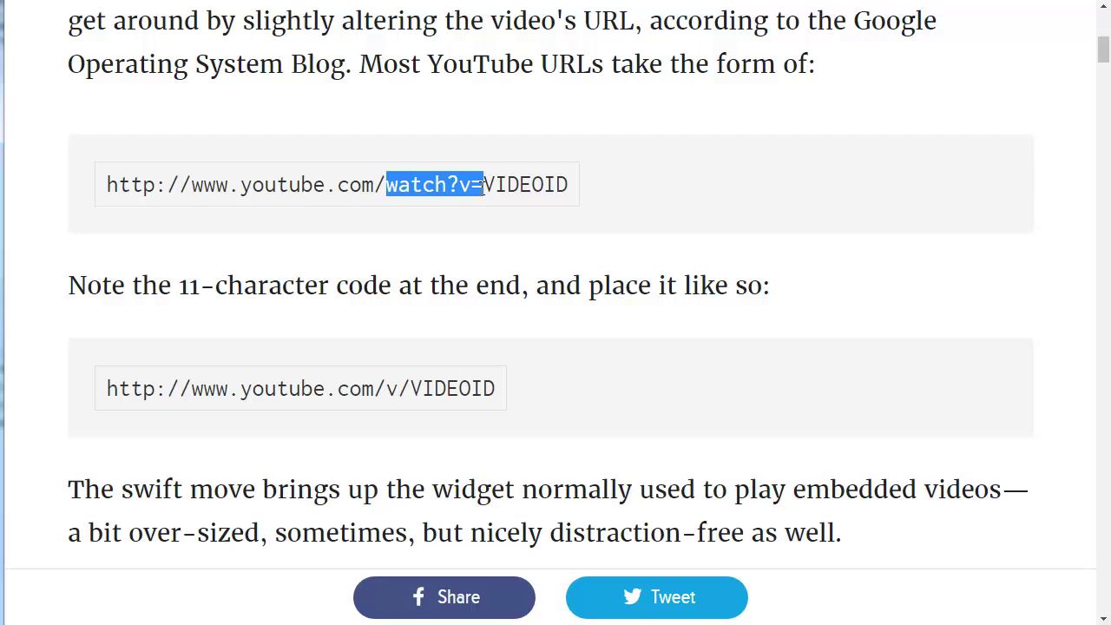
pyautogui.click(420, 389)
pyautogui.moveTo(389, 389); pyautogui.dragTo(409, 389)
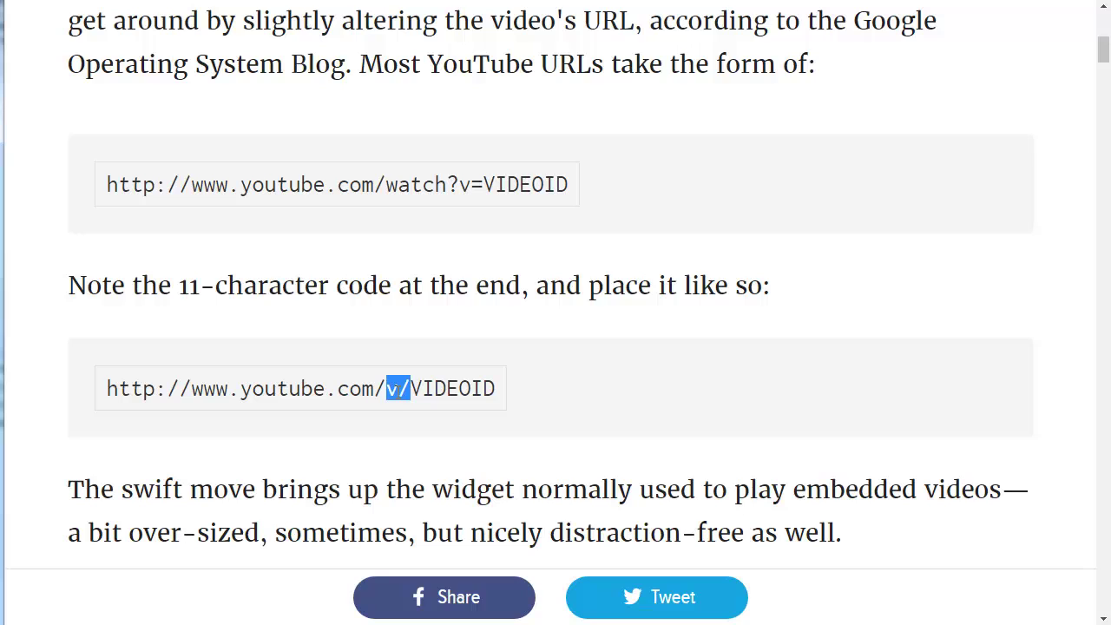
pyautogui.click(407, 390)
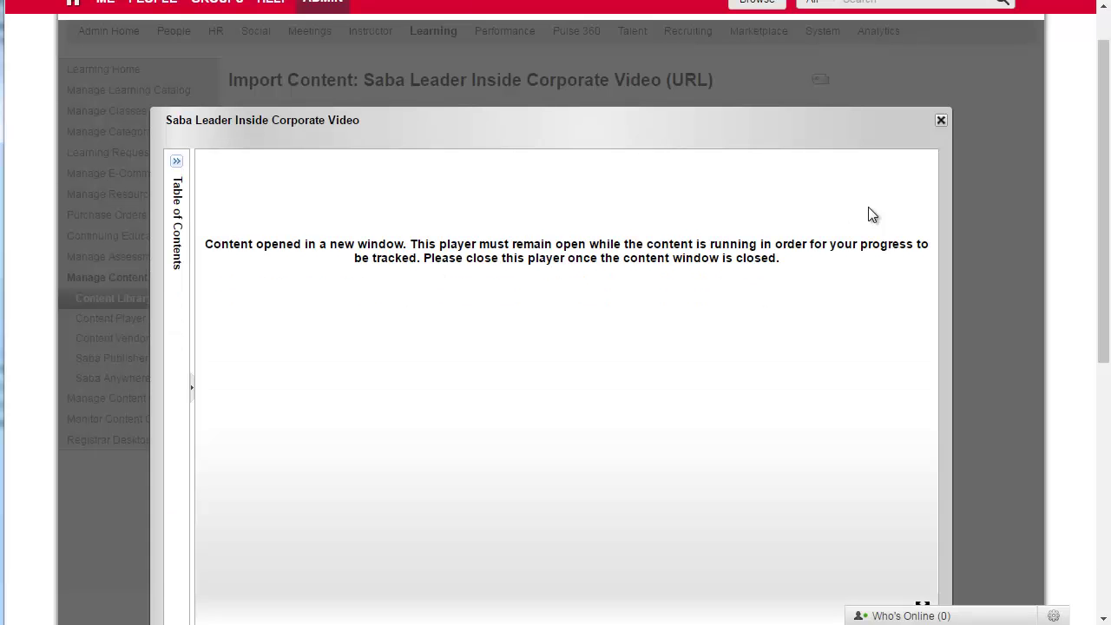
# - Edit the video content, replacing watch?v= with v/ in its URL, and save
pyautogui.click(938, 121)
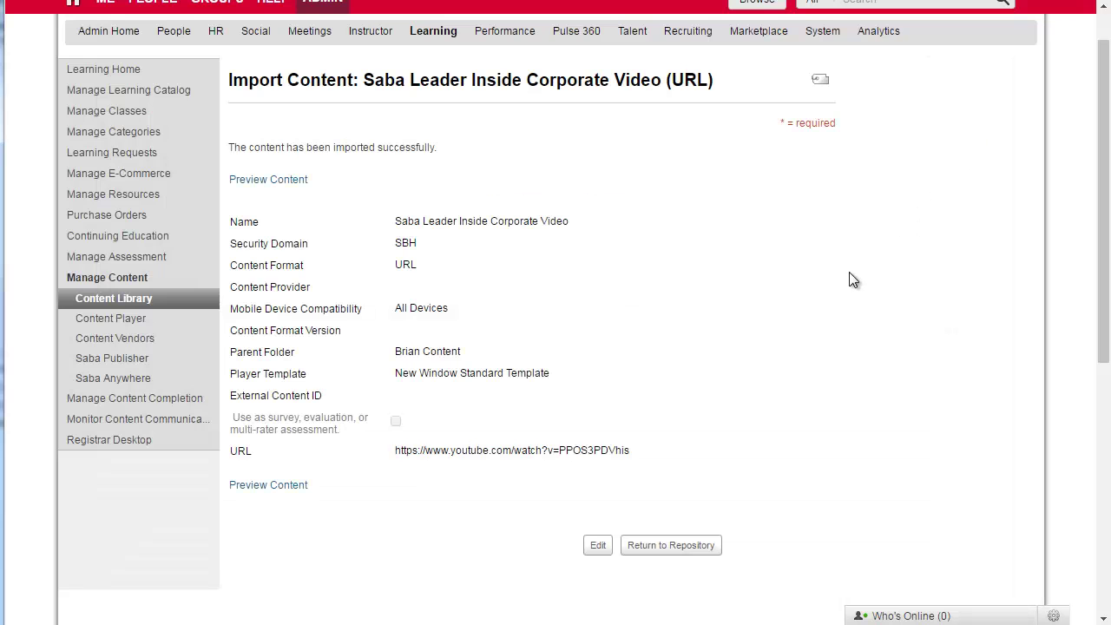
pyautogui.click(598, 545)
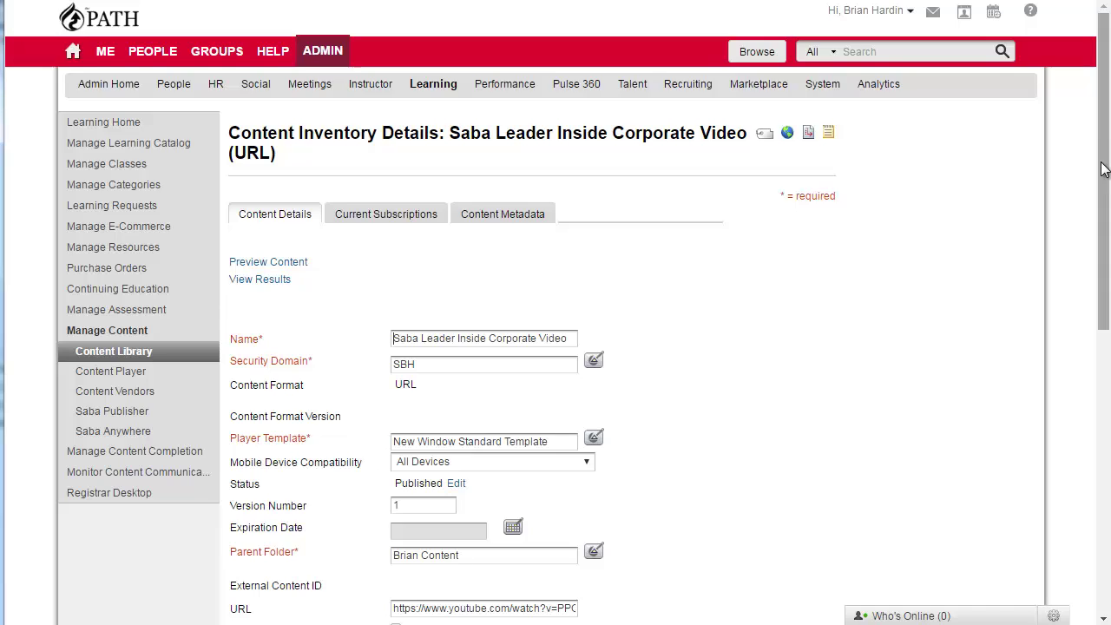
pyautogui.moveTo(1104, 166); pyautogui.dragTo(1104, 289)
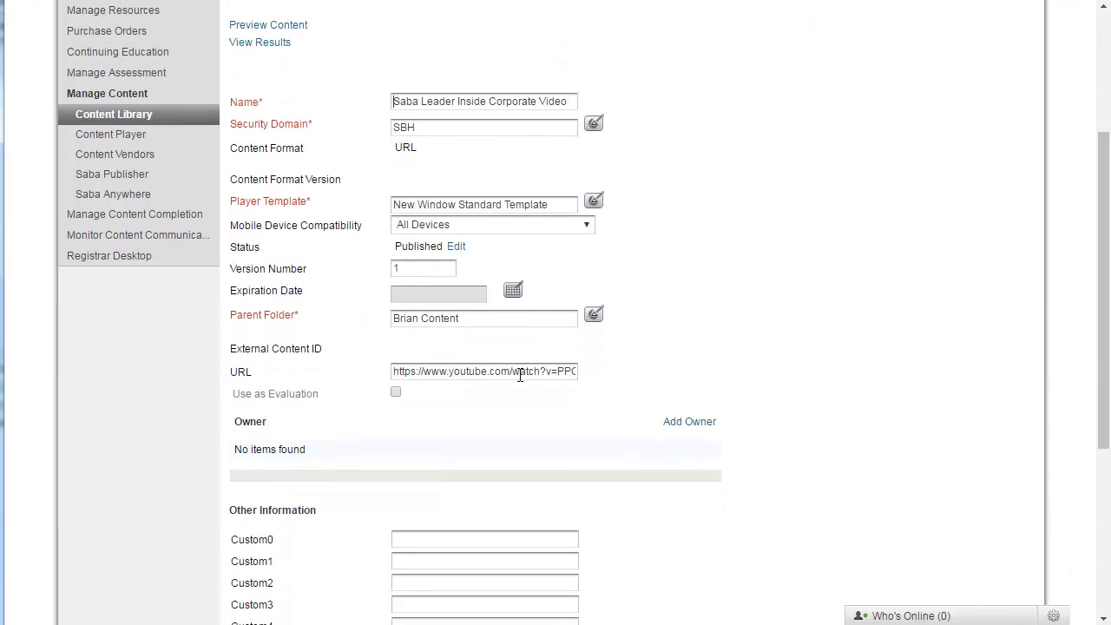
pyautogui.moveTo(513, 371); pyautogui.dragTo(555, 374)
pyautogui.write('v/PPOS3PDV')
pyautogui.moveTo(1104, 184); pyautogui.dragTo(1104, 347)
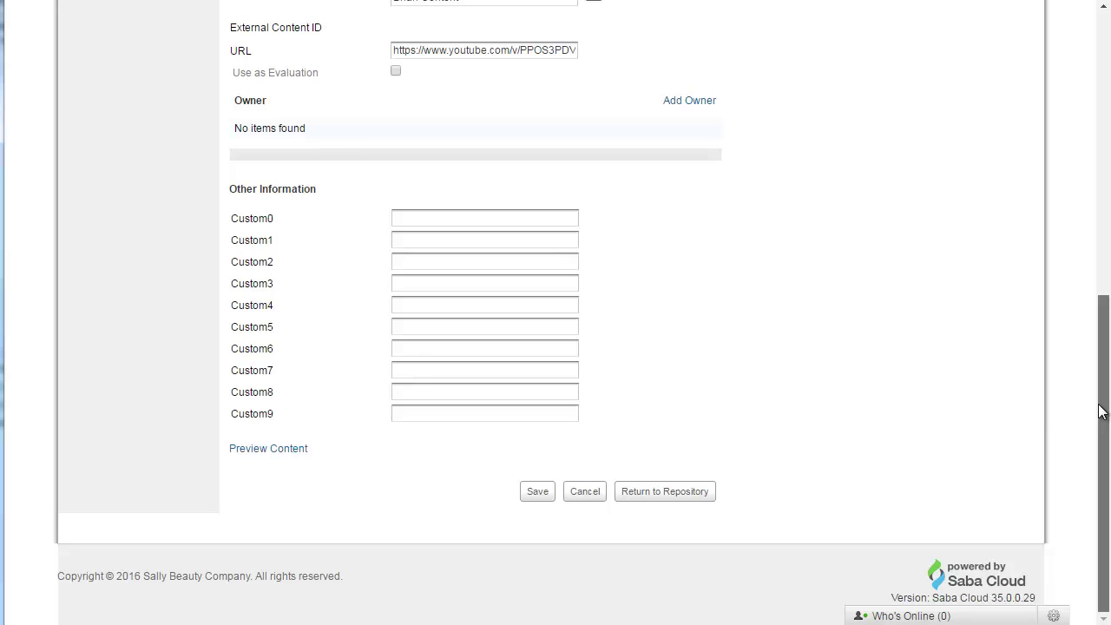
pyautogui.click(537, 491)
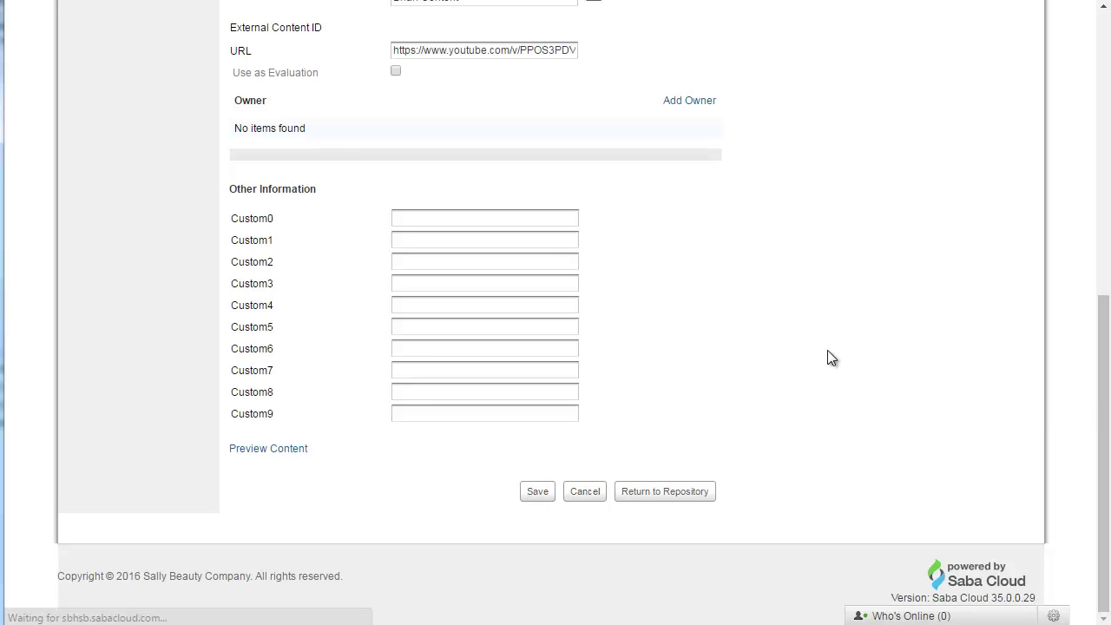